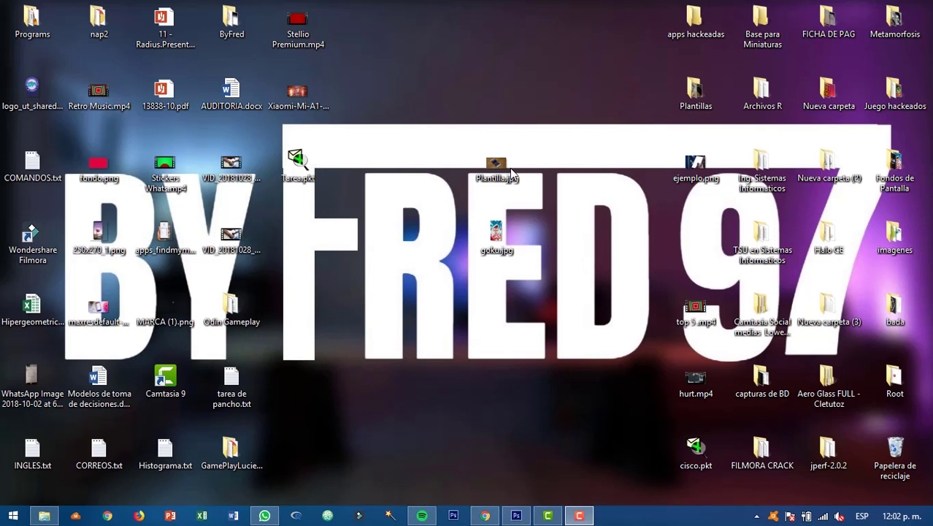
- View the phone photo Plantilla.jpg in Windows Photo Viewer, then return to Photoshop
{"action": "double_click", "coordinate": [511, 173]}
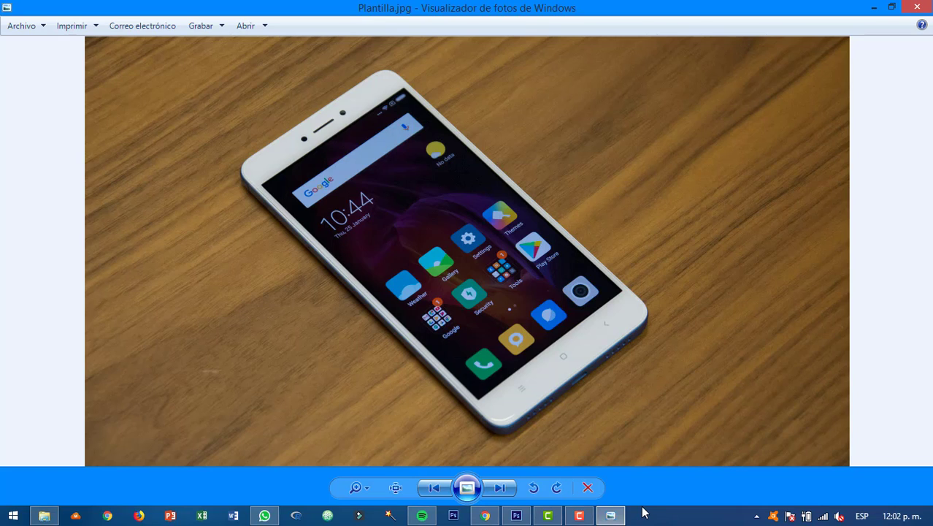
{"action": "left_click", "coordinate": [517, 516]}
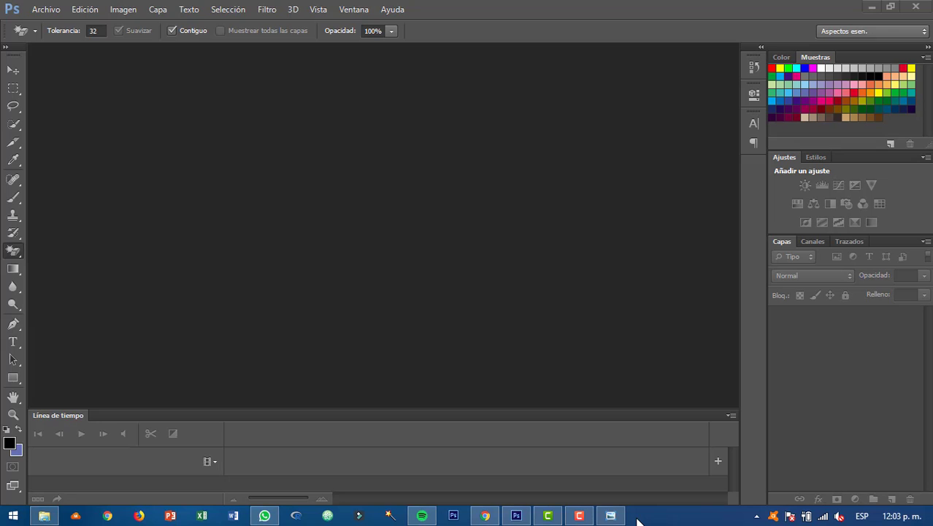
{"action": "left_click", "coordinate": [622, 518]}
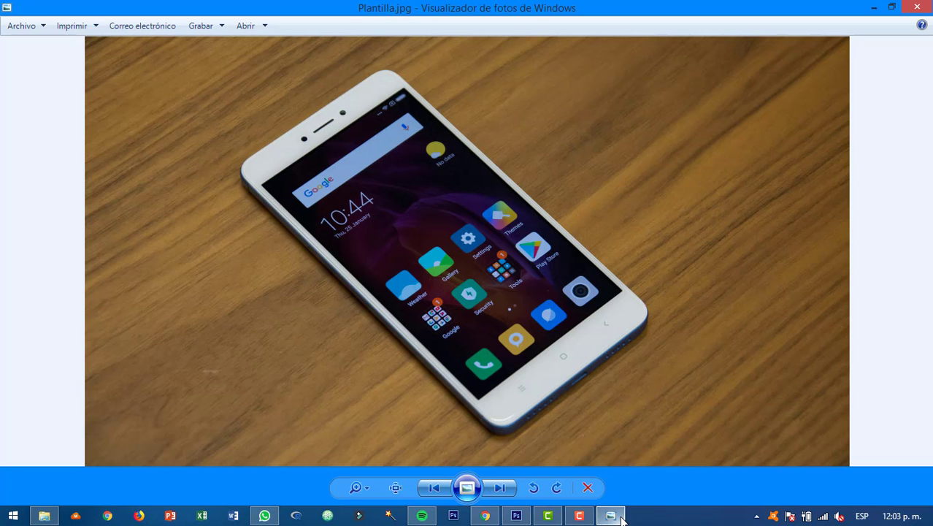
{"action": "left_click", "coordinate": [620, 516]}
{"action": "left_click", "coordinate": [618, 514]}
{"action": "left_click", "coordinate": [872, 9]}
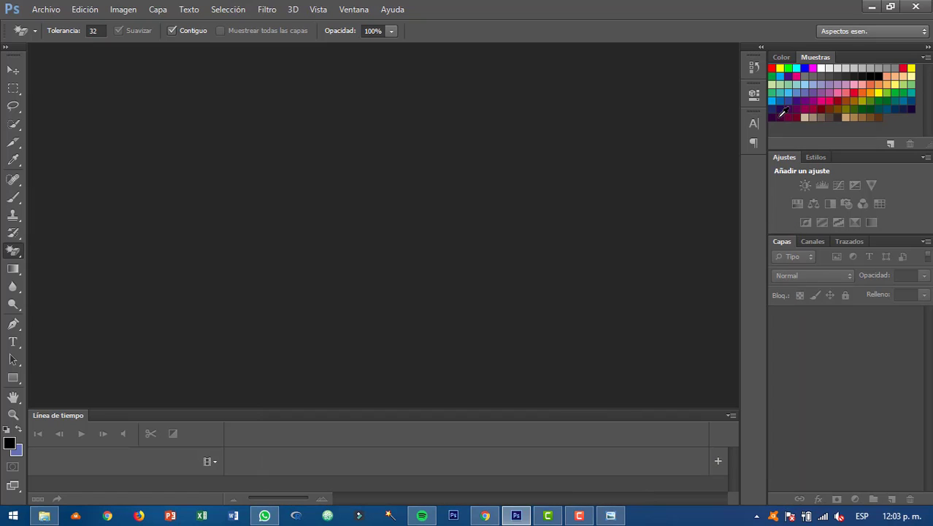
{"action": "key", "text": "super+d"}
- Show goku.jpg and Plantilla.jpg side by side in smaller Photo Viewer windows, then return to Photoshop
{"action": "double_click", "coordinate": [504, 228]}
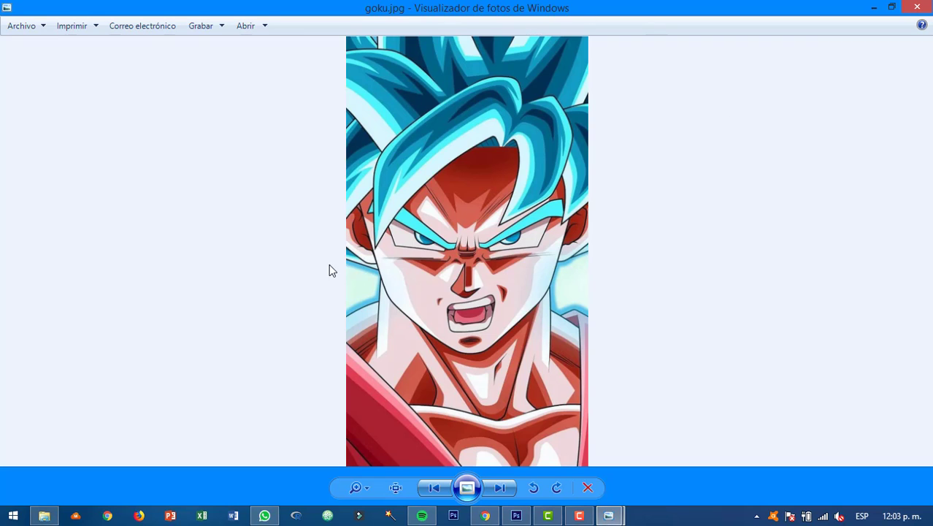
{"action": "left_click", "coordinate": [891, 7]}
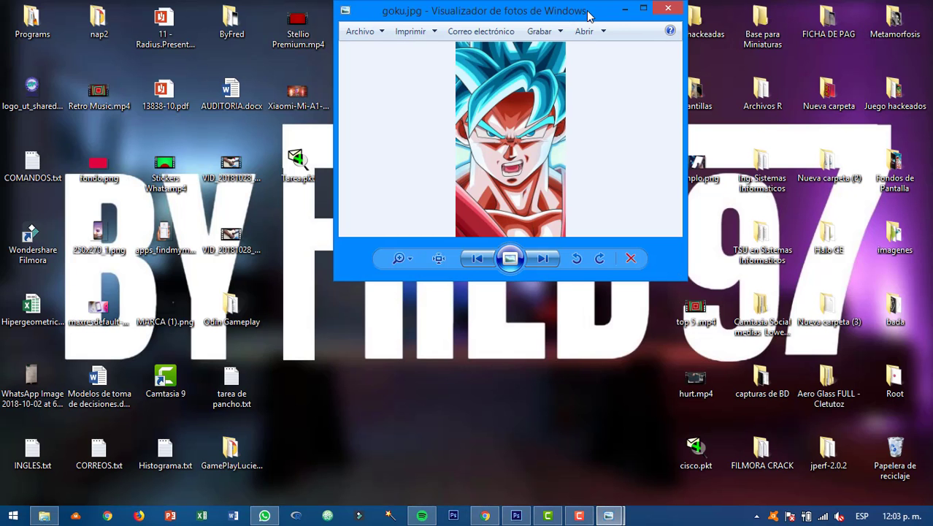
{"action": "left_click_drag", "start_coordinate": [589, 13], "coordinate": [390, 98]}
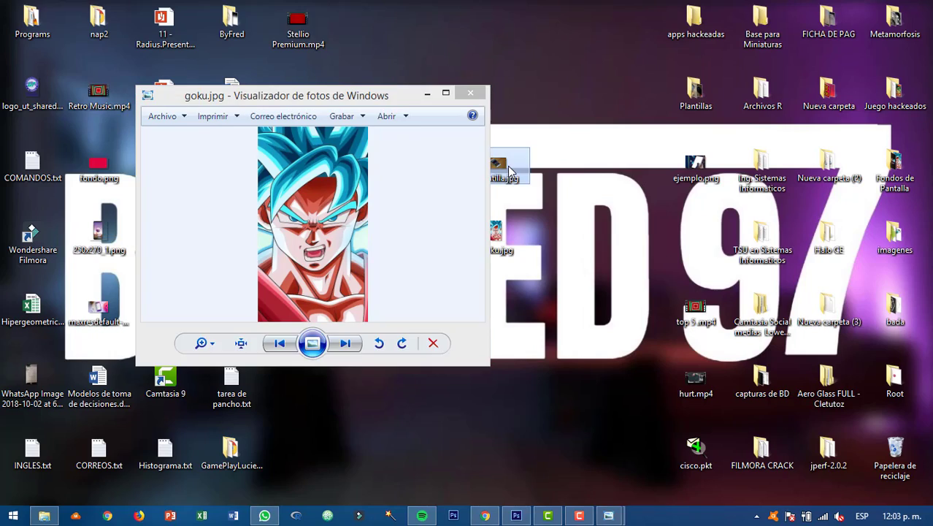
{"action": "double_click", "coordinate": [509, 171]}
{"action": "left_click", "coordinate": [902, 7]}
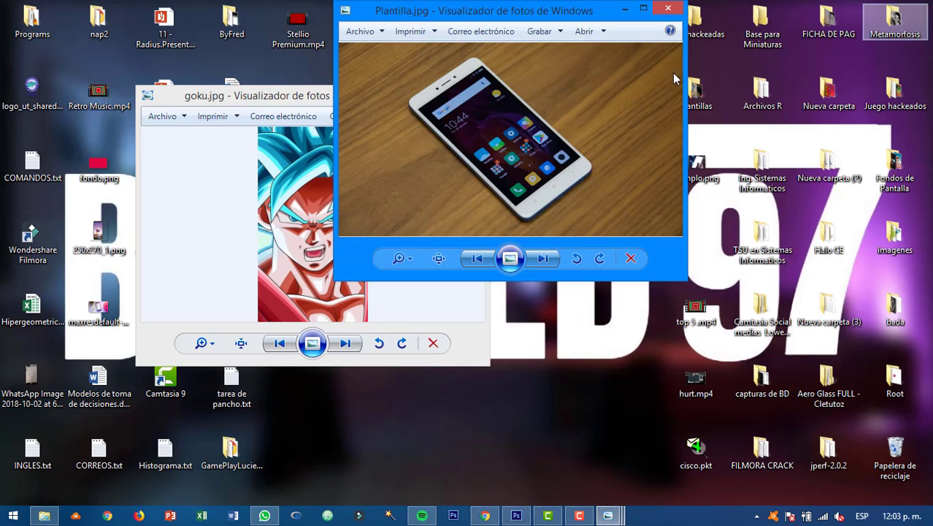
{"action": "left_click_drag", "start_coordinate": [504, 10], "coordinate": [667, 100]}
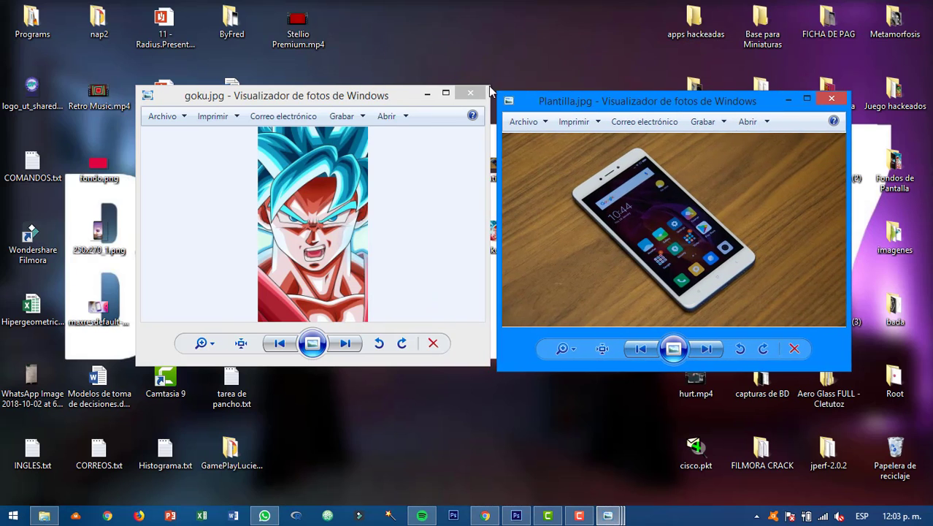
{"action": "left_click_drag", "start_coordinate": [387, 93], "coordinate": [339, 99]}
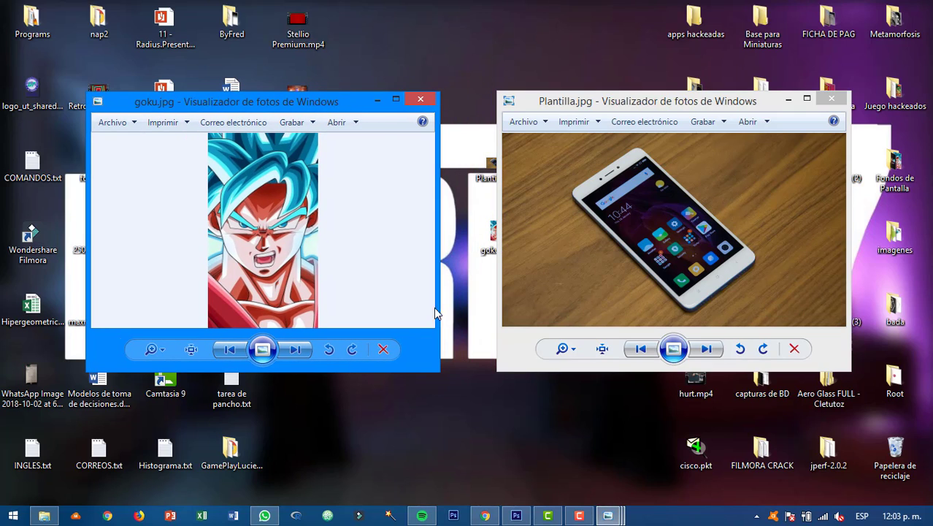
{"action": "left_click", "coordinate": [516, 516]}
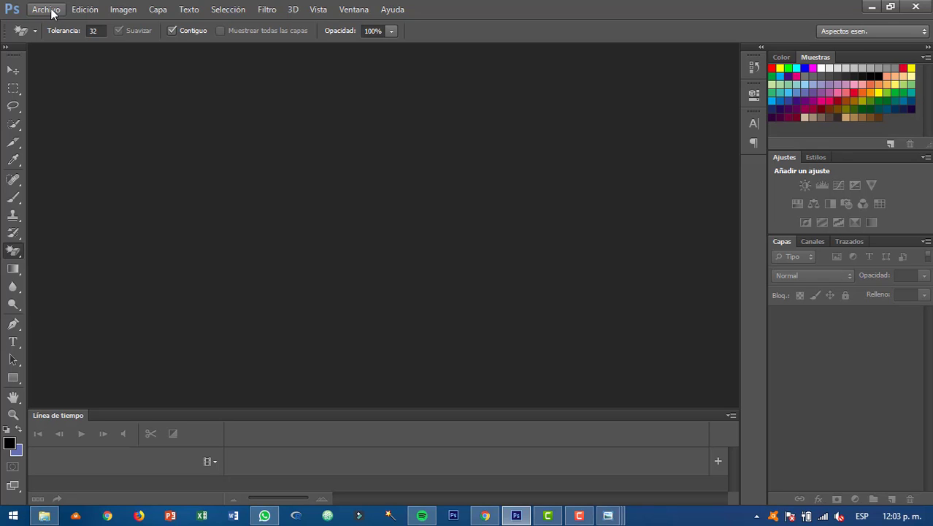
- Open Plantilla.jpg via Archivo > Abrir, discarding its embedded Adobe RGB profile
{"action": "left_click", "coordinate": [52, 13]}
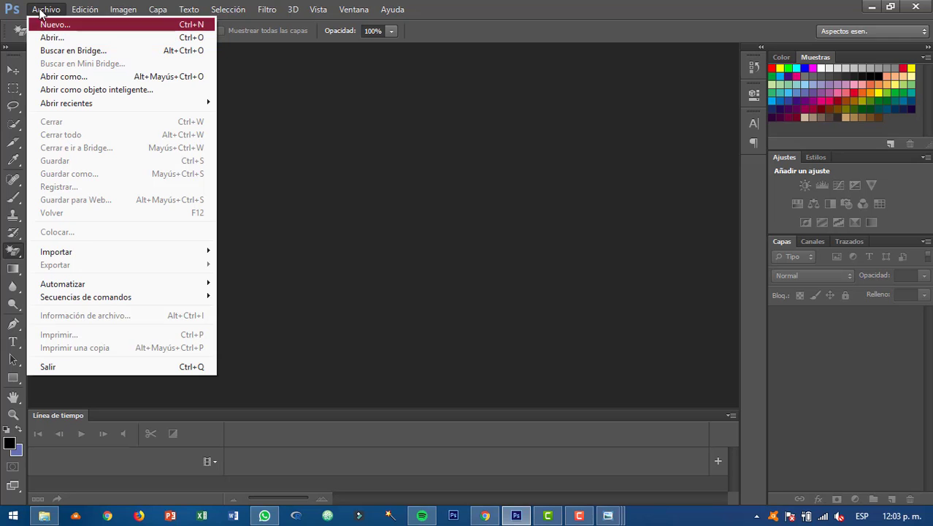
{"action": "left_click", "coordinate": [51, 38]}
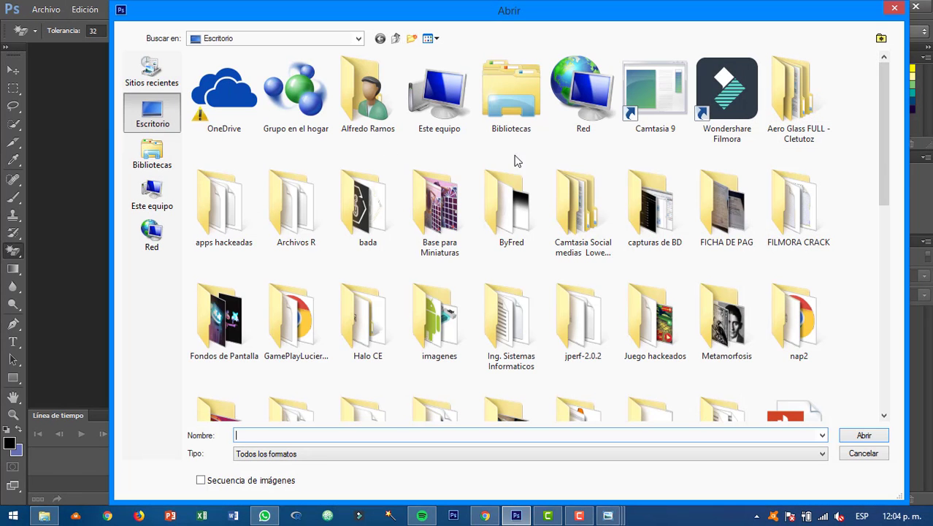
{"action": "scroll", "coordinate": [889, 273], "scroll_direction": "down", "scroll_amount": 2}
{"action": "scroll", "coordinate": [890, 271], "scroll_direction": "down", "scroll_amount": 5}
{"action": "scroll", "coordinate": [889, 322], "scroll_direction": "down", "scroll_amount": 1}
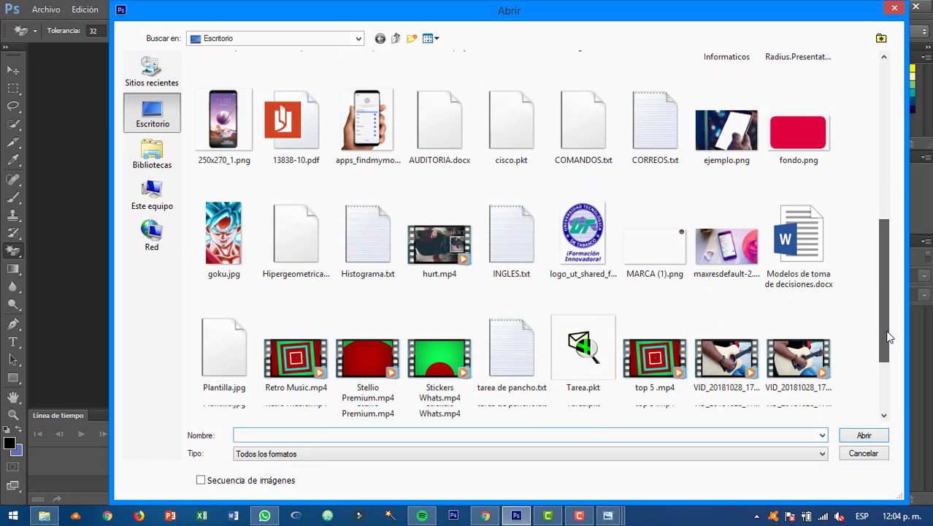
{"action": "scroll", "coordinate": [890, 346], "scroll_direction": "down", "scroll_amount": 1}
{"action": "scroll", "coordinate": [894, 357], "scroll_direction": "down", "scroll_amount": 1}
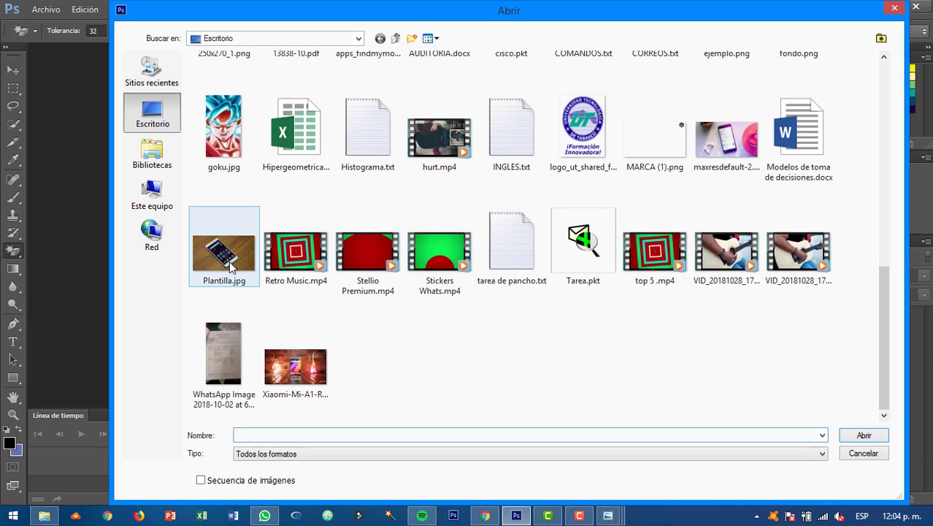
{"action": "double_click", "coordinate": [249, 239]}
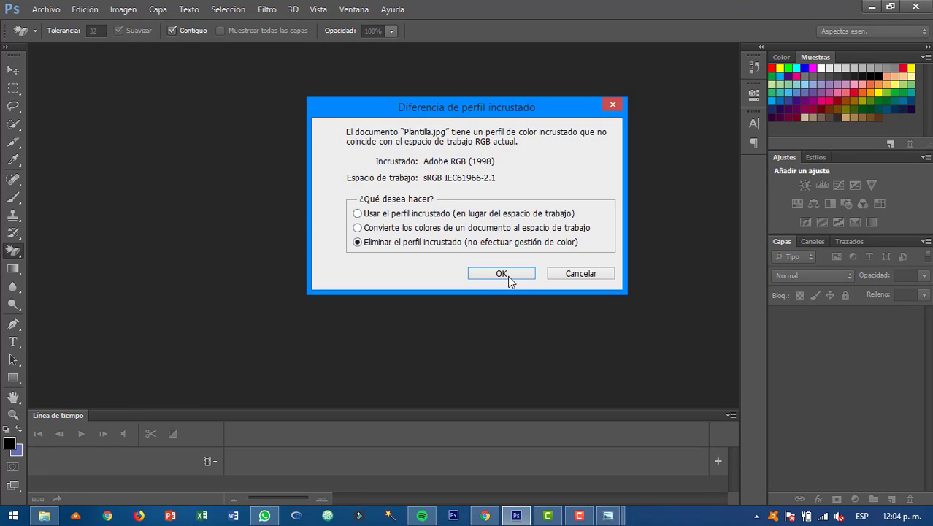
{"action": "left_click", "coordinate": [484, 275]}
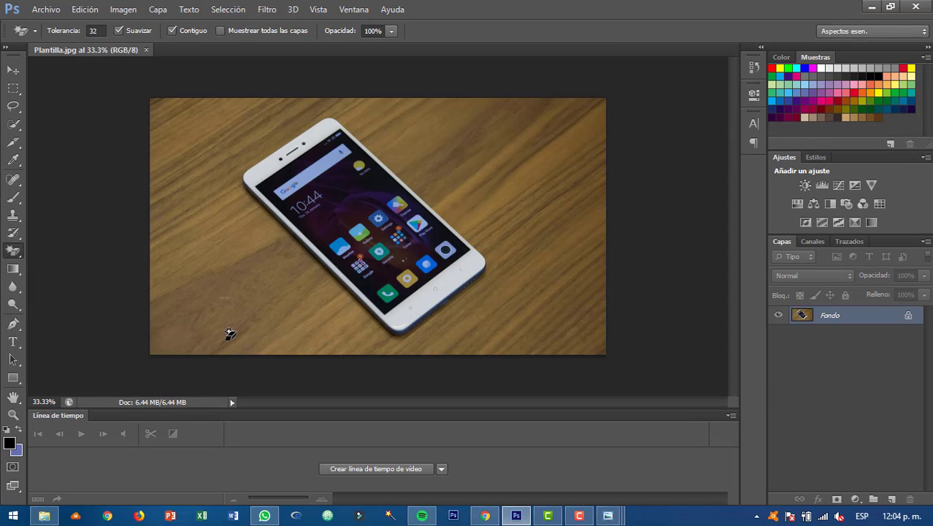
{"action": "scroll", "coordinate": [226, 334], "scroll_direction": "up", "scroll_amount": 1}
{"action": "scroll", "coordinate": [226, 334], "scroll_direction": "up", "scroll_amount": 1}
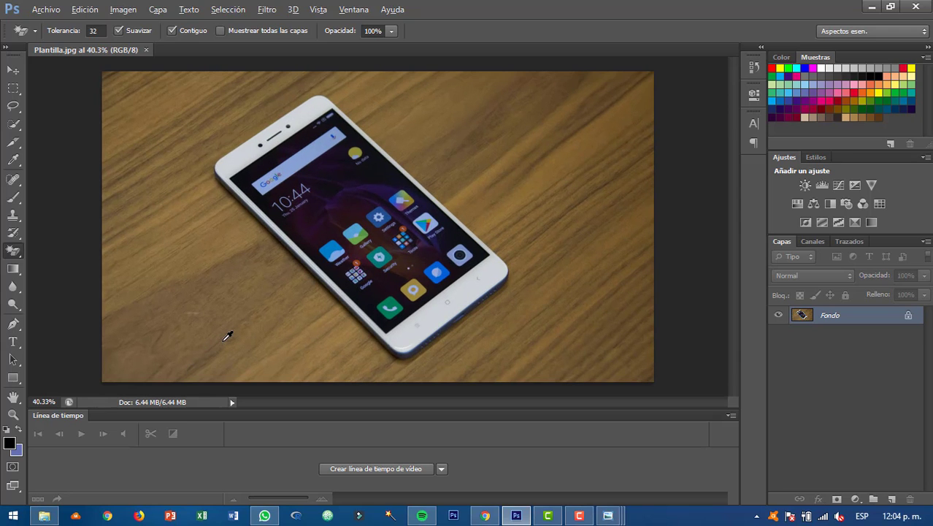
{"action": "key", "text": "alt"}
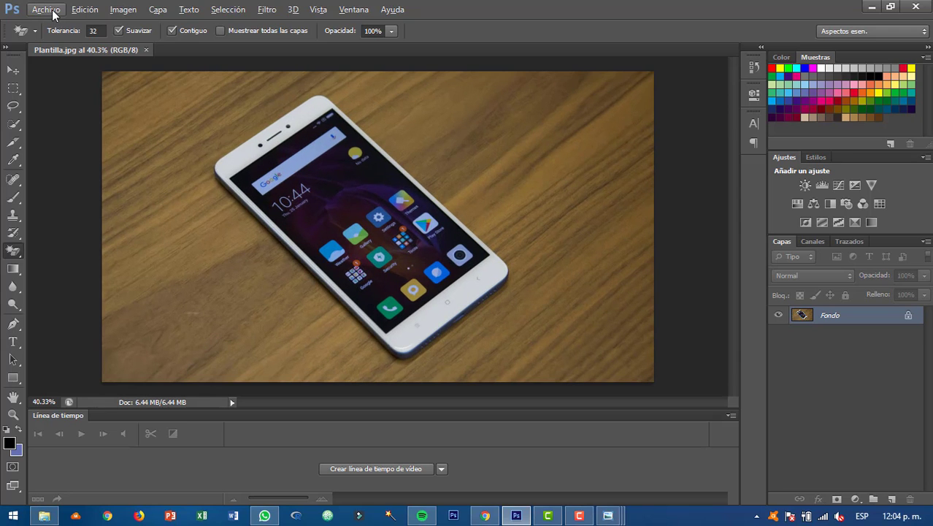
{"action": "left_click", "coordinate": [46, 9]}
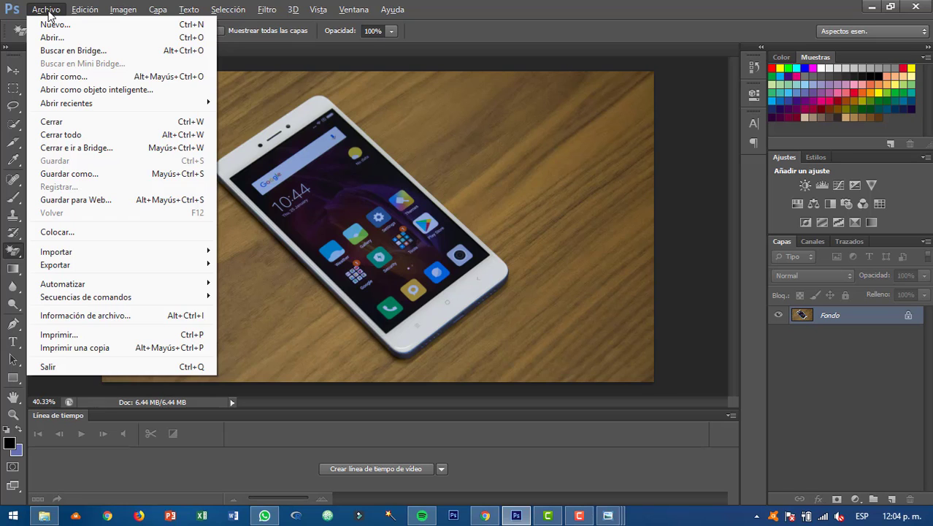
- Place goku.jpg into the Plantilla photo as a new layer
{"action": "left_click", "coordinate": [72, 232]}
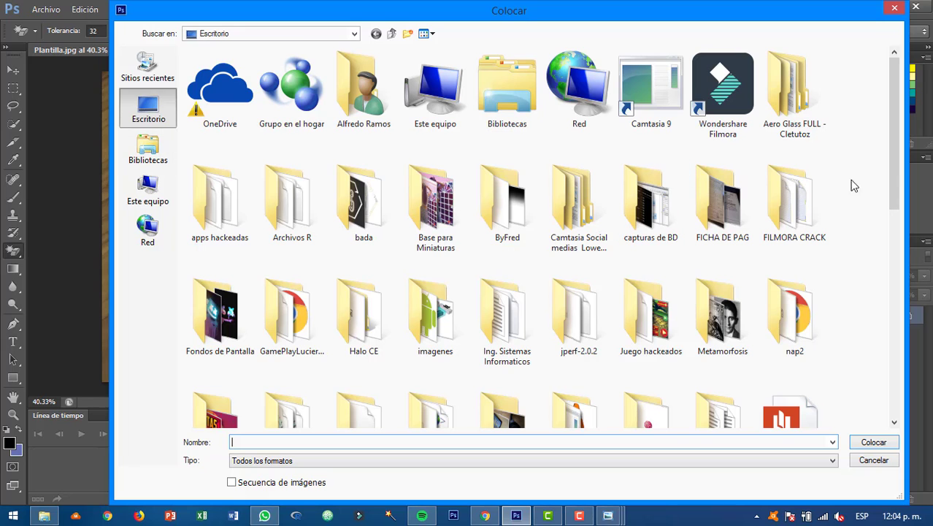
{"action": "left_click_drag", "start_coordinate": [895, 179], "coordinate": [902, 392]}
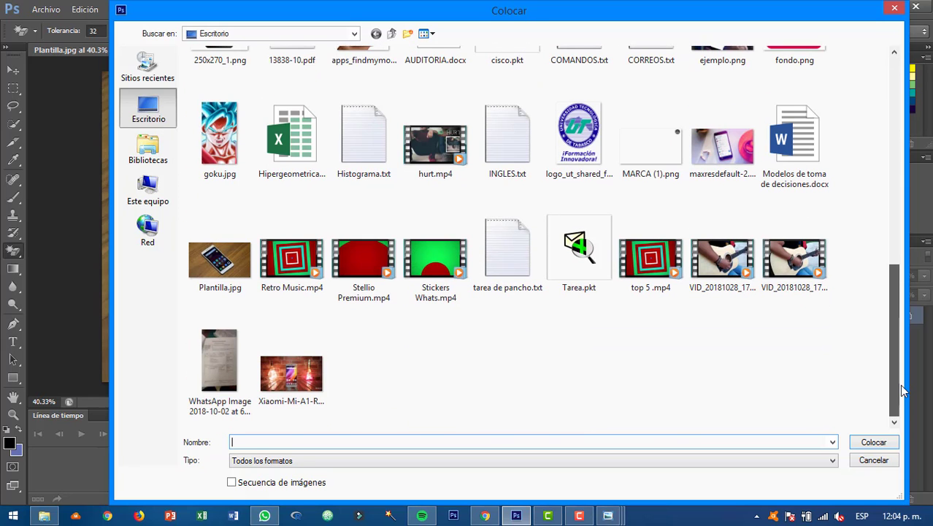
{"action": "left_click", "coordinate": [226, 154]}
{"action": "double_click", "coordinate": [226, 154]}
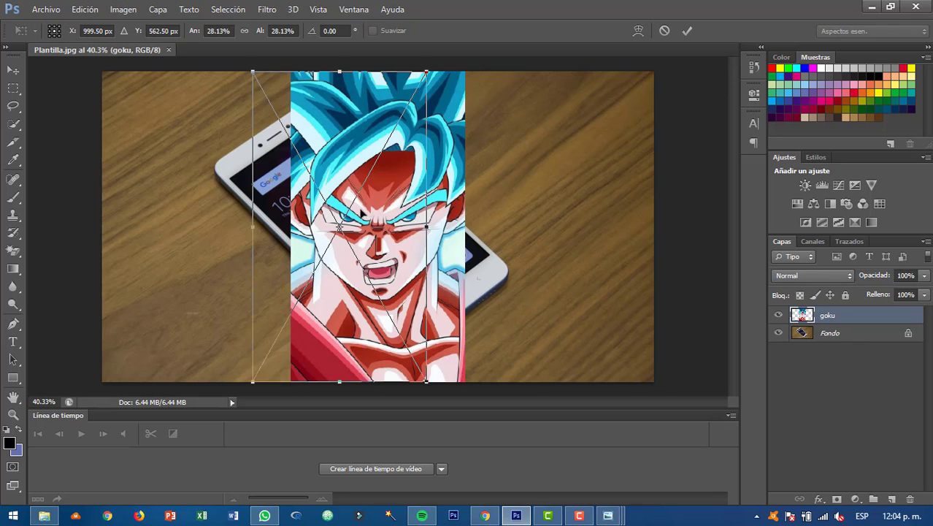
- Rotate the Goku layer about −44° and scale it to about 21% over the phone screen
{"action": "left_click_drag", "start_coordinate": [373, 215], "coordinate": [327, 215]}
{"action": "left_click_drag", "start_coordinate": [427, 204], "coordinate": [370, 113]}
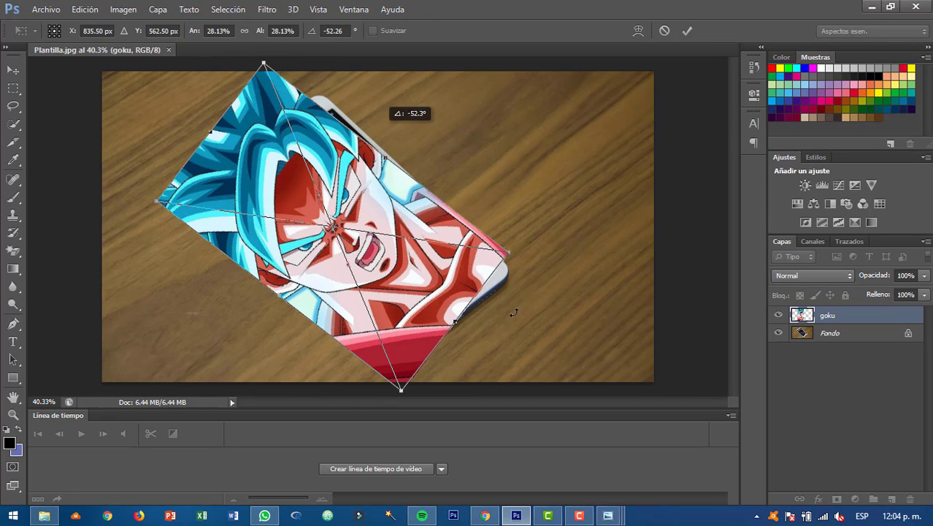
{"action": "left_click_drag", "start_coordinate": [505, 250], "coordinate": [405, 199]}
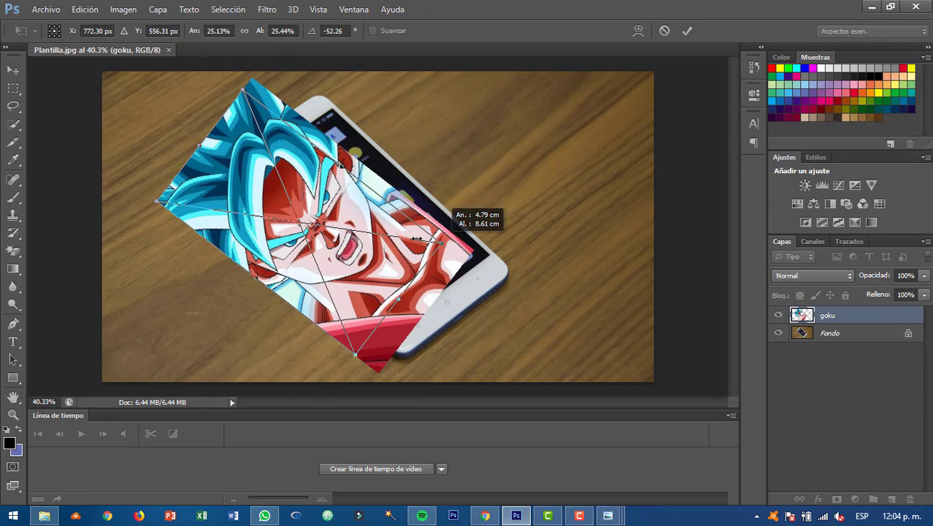
{"action": "left_click_drag", "start_coordinate": [412, 201], "coordinate": [440, 208]}
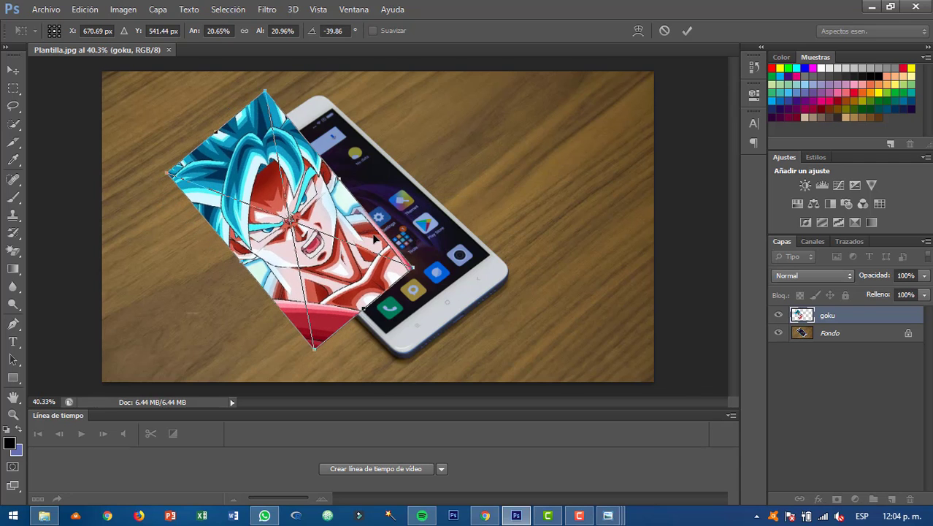
{"action": "left_click_drag", "start_coordinate": [358, 239], "coordinate": [446, 229]}
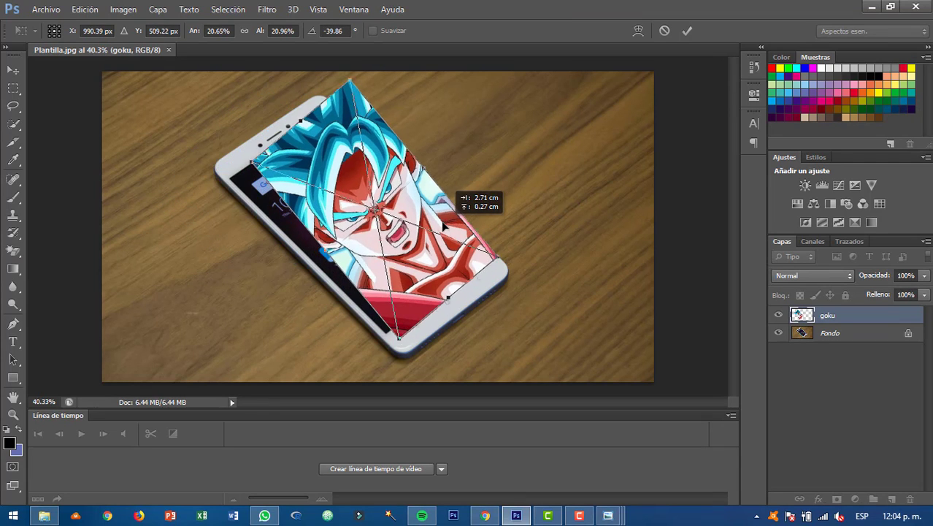
{"action": "left_click_drag", "start_coordinate": [445, 229], "coordinate": [479, 192]}
{"action": "left_click_drag", "start_coordinate": [430, 209], "coordinate": [439, 219]}
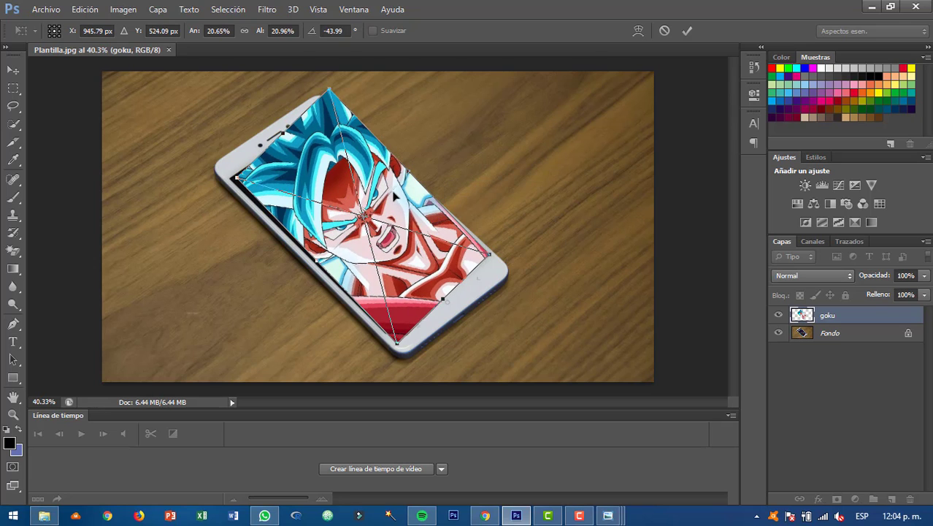
{"action": "mouse_move", "coordinate": [367, 188]}
{"action": "left_mouse_down"}
{"action": "mouse_move", "coordinate": [399, 184]}
{"action": "mouse_move", "coordinate": [364, 175]}
{"action": "mouse_move", "coordinate": [471, 170]}
{"action": "left_mouse_up"}
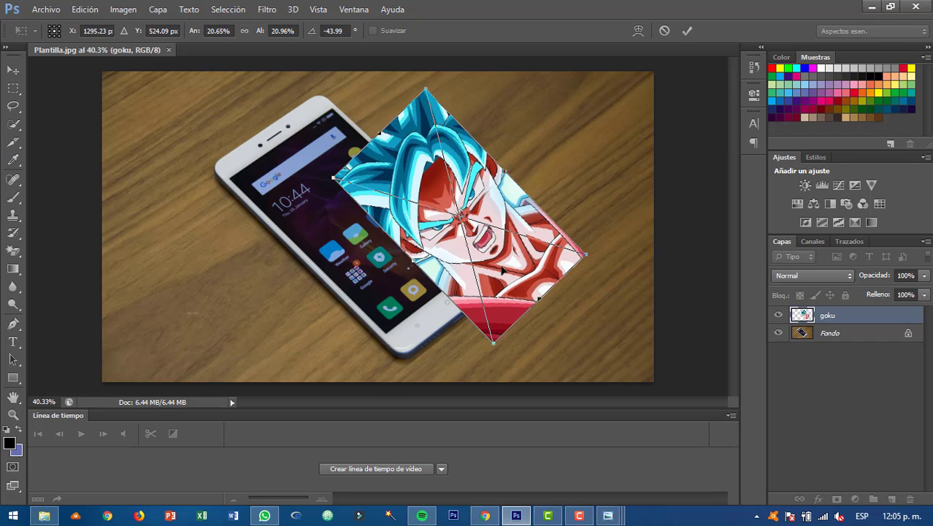
{"action": "mouse_move", "coordinate": [502, 263]}
{"action": "left_mouse_down"}
{"action": "mouse_move", "coordinate": [386, 263]}
{"action": "mouse_move", "coordinate": [395, 257]}
{"action": "left_mouse_up"}
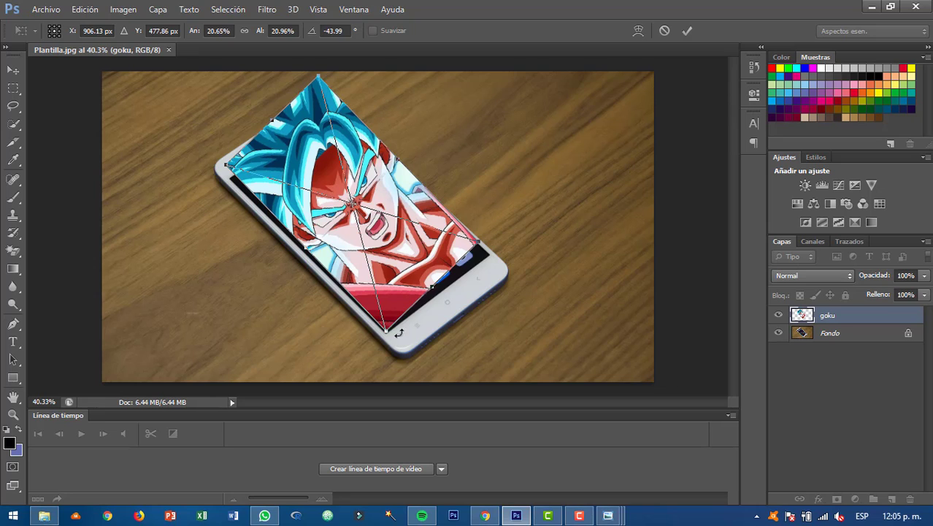
- Nudge the Goku image slightly down and right with the arrow keys
{"action": "key", "text": "shift+Down"}
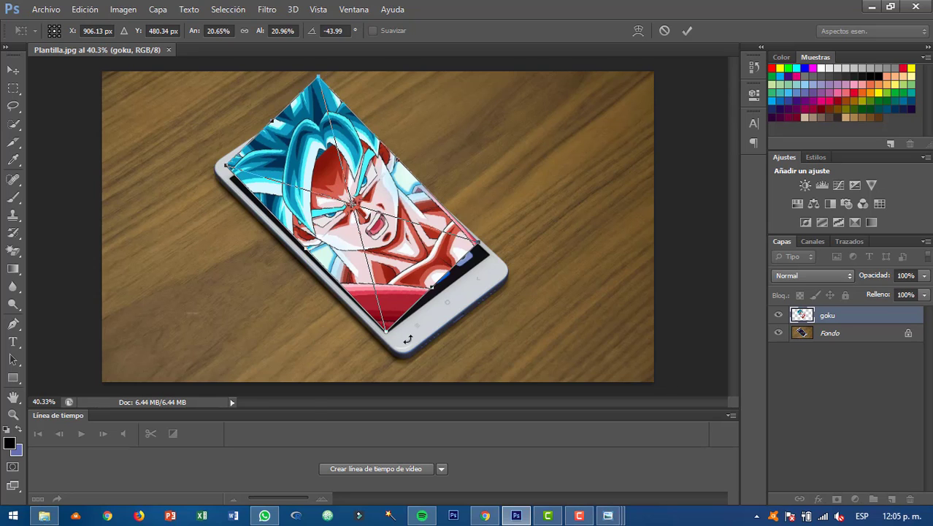
{"action": "key", "text": "Right"}
{"action": "key", "text": "Right"}
{"action": "key", "text": "Right"}
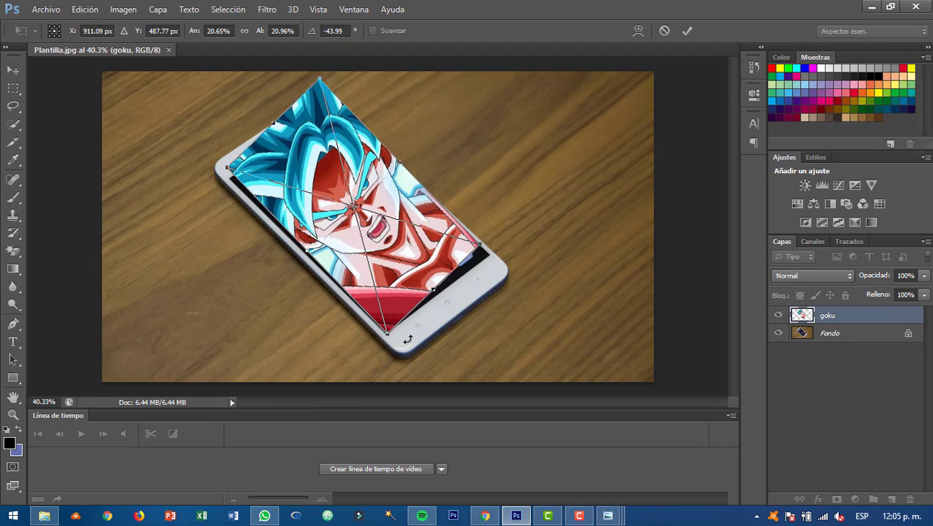
{"action": "key", "text": "Down"}
{"action": "key", "text": "Down"}
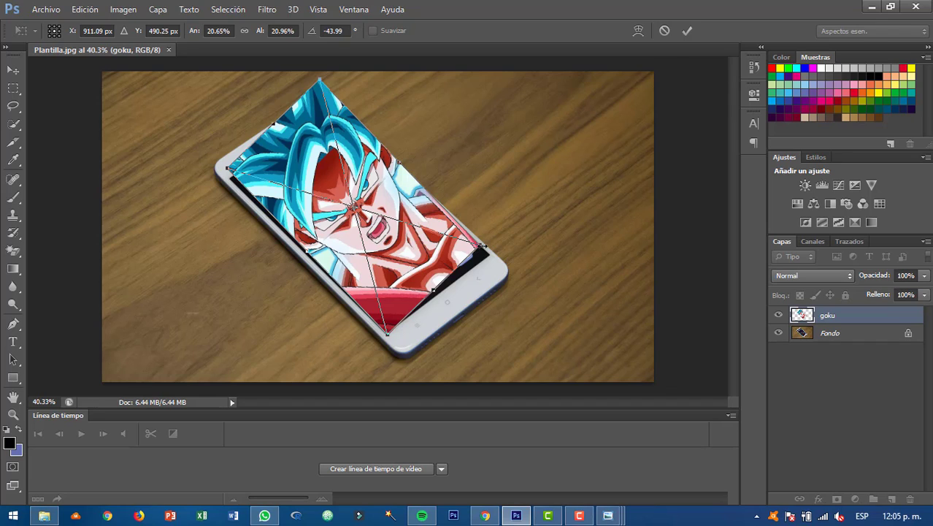
- Ctrl-drag the right, left and top corners of the Goku image onto the phone screen's corners
{"action": "key", "text": "ctrl"}
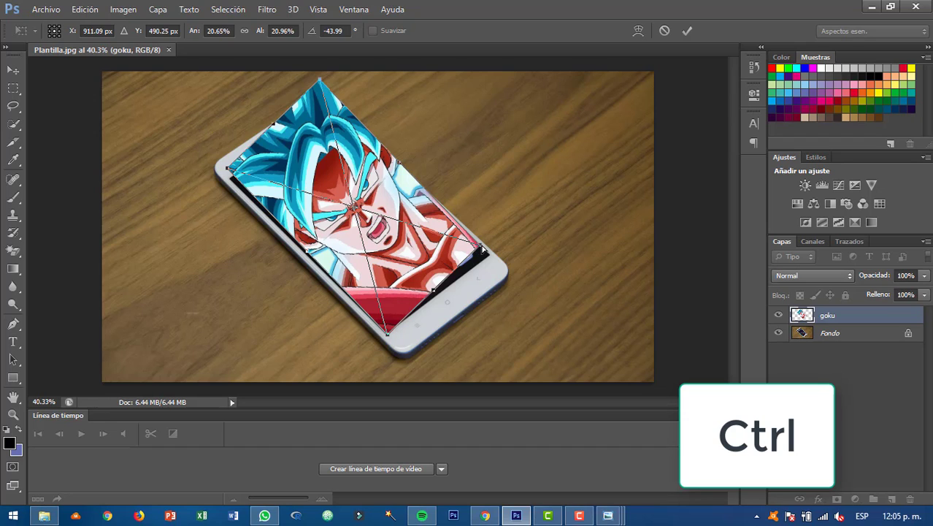
{"action": "left_click_drag", "start_coordinate": [482, 252], "coordinate": [494, 261], "text": "ctrl"}
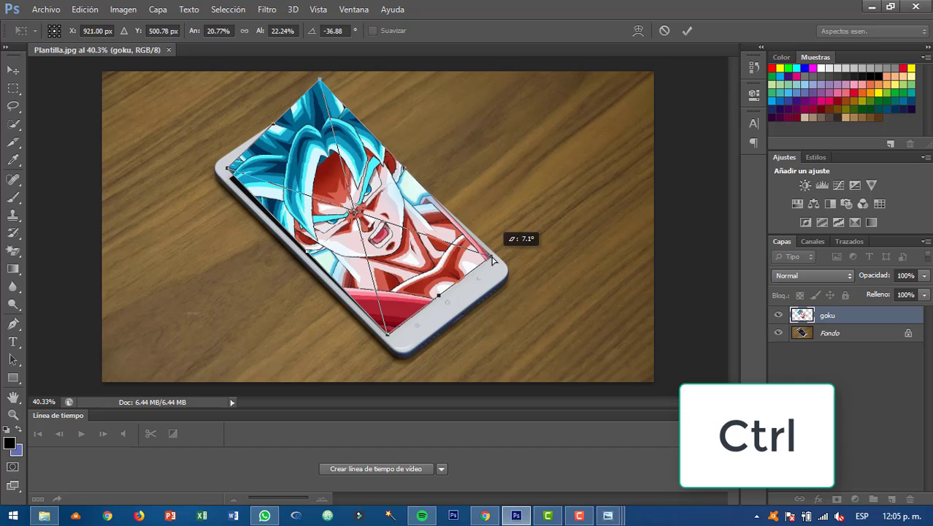
{"action": "left_click_drag", "start_coordinate": [494, 260], "coordinate": [493, 258]}
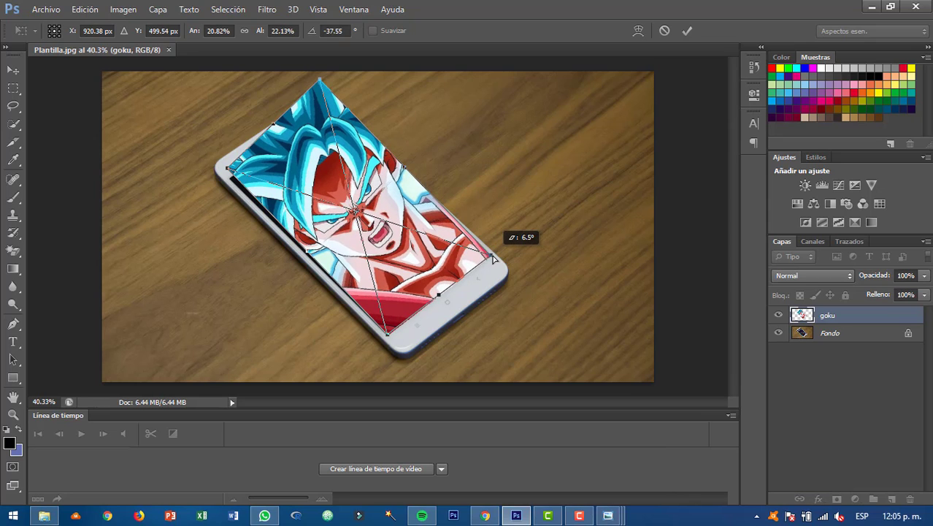
{"action": "left_click_drag", "start_coordinate": [493, 258], "coordinate": [492, 255]}
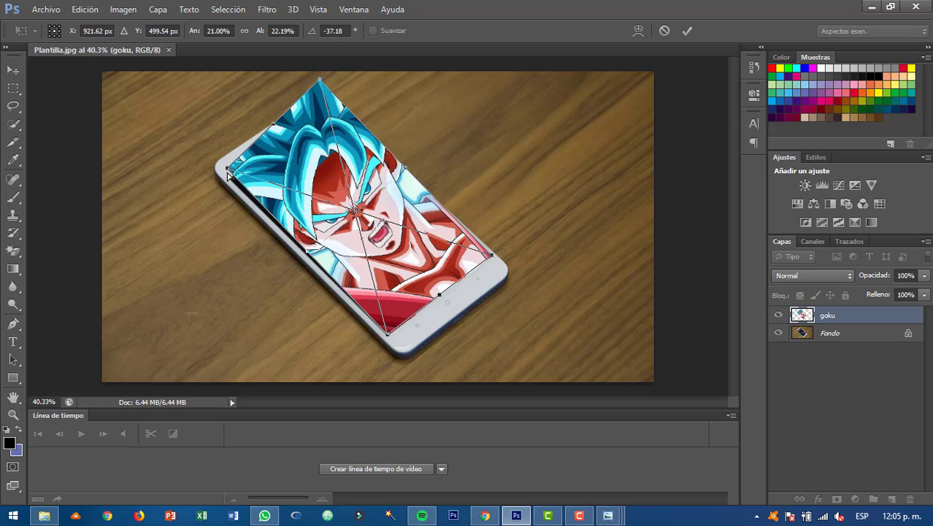
{"action": "left_click_drag", "start_coordinate": [229, 172], "coordinate": [231, 177]}
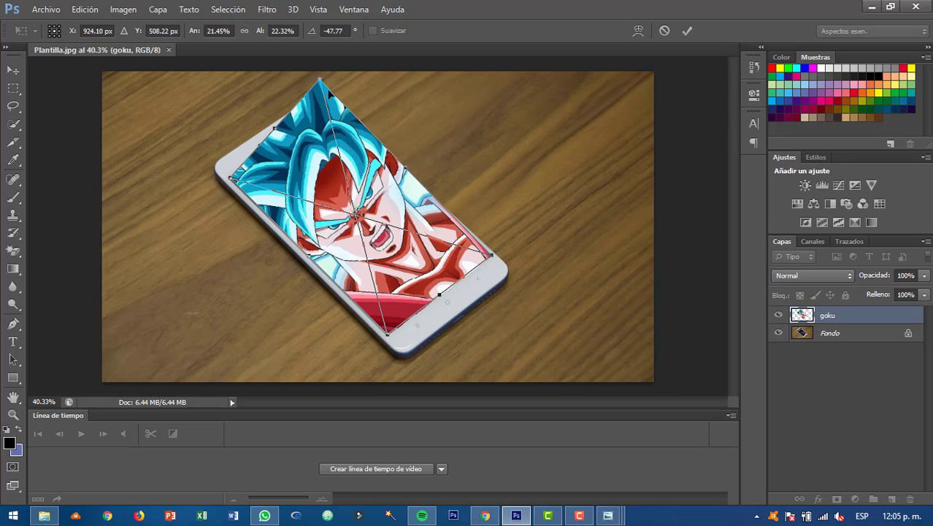
{"action": "left_click_drag", "start_coordinate": [327, 91], "coordinate": [332, 117]}
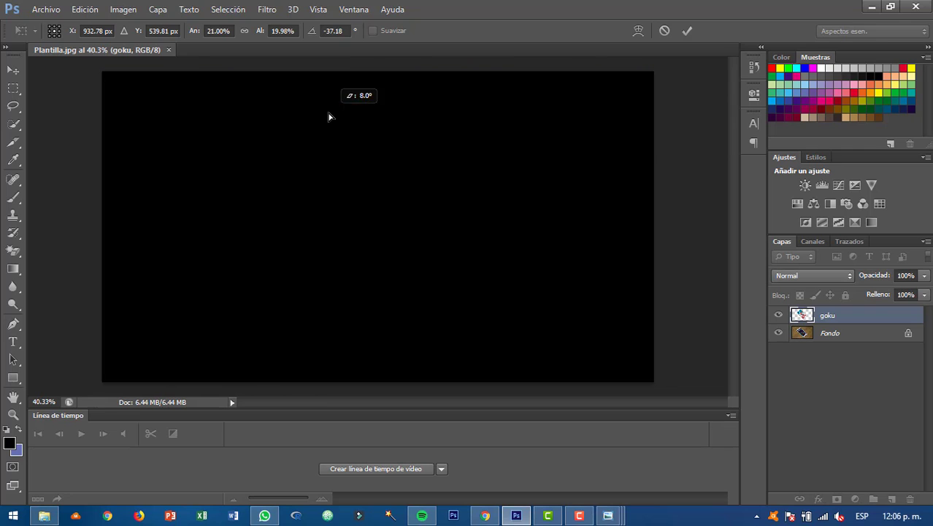
{"action": "left_click_drag", "start_coordinate": [331, 114], "coordinate": [334, 111]}
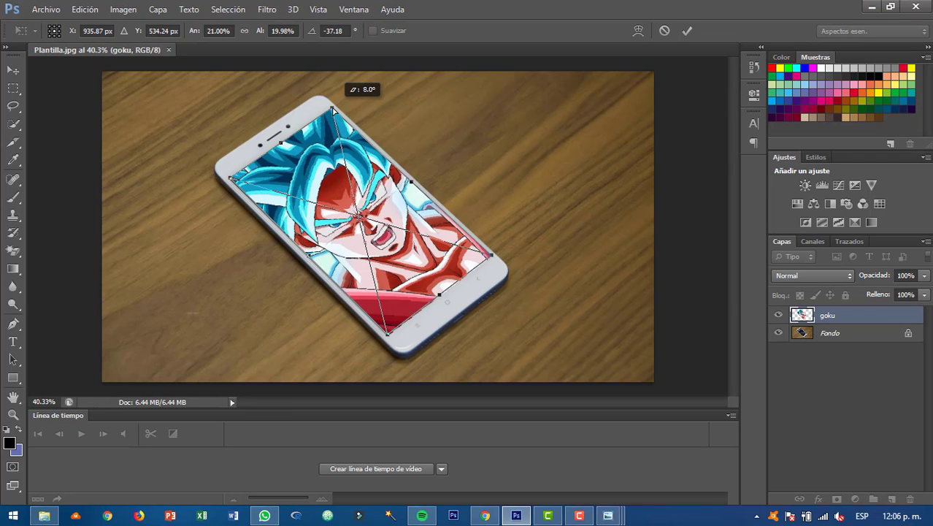
{"action": "left_click_drag", "start_coordinate": [334, 111], "coordinate": [333, 111]}
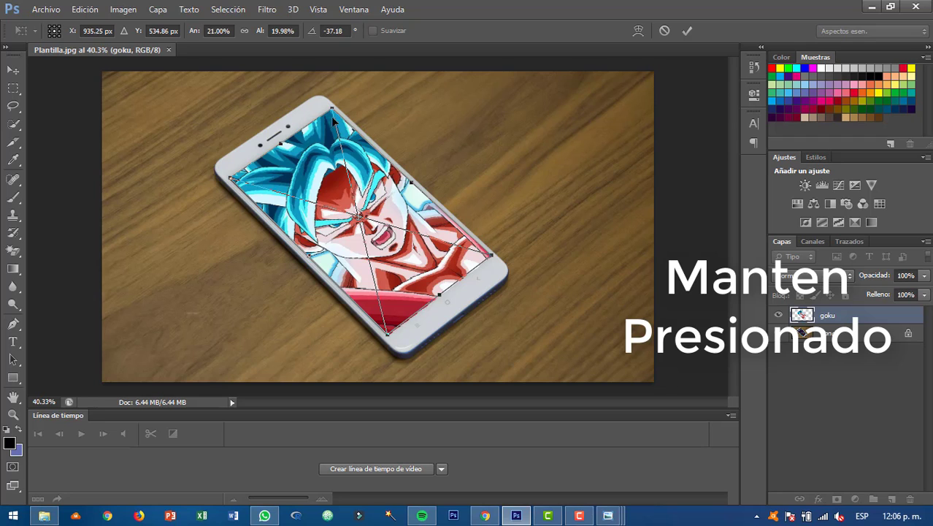
- Commit the Goku image's corner distortion with Colocar from the context menu
{"action": "right_click", "coordinate": [327, 143]}
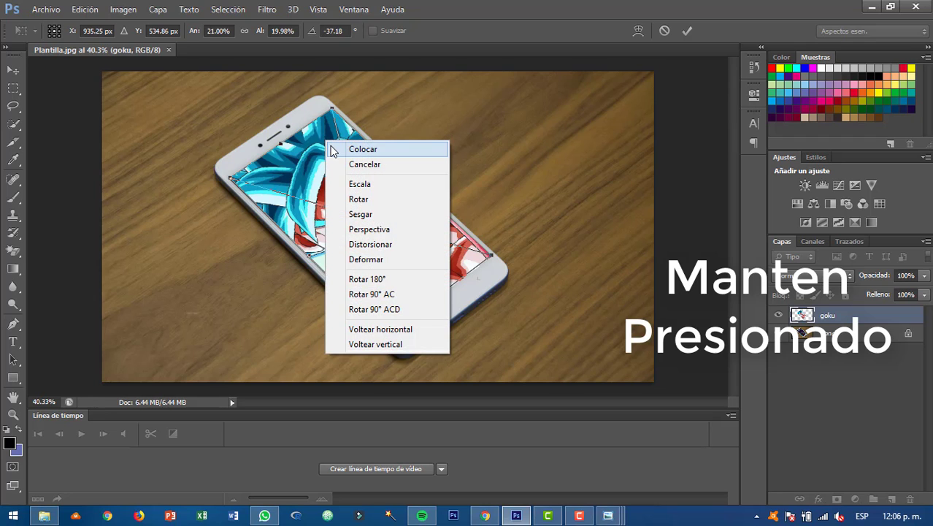
{"action": "left_click", "coordinate": [330, 146]}
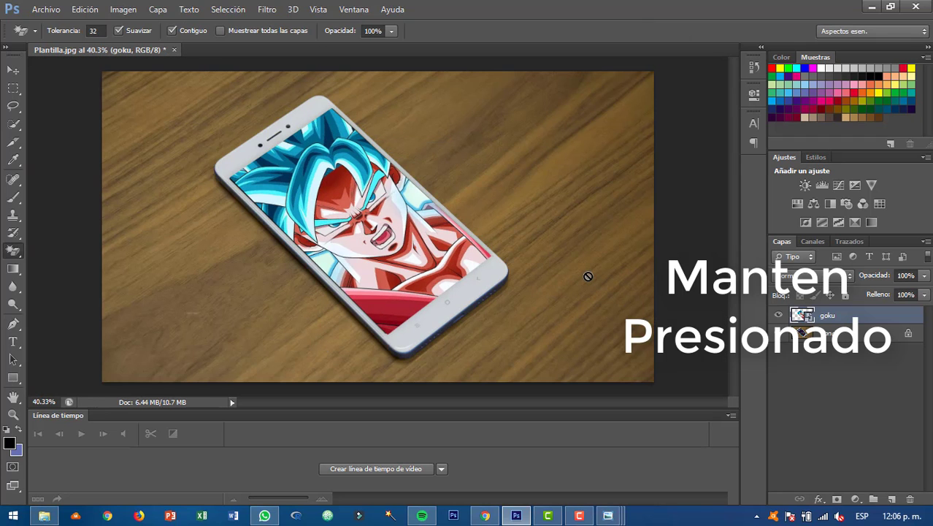